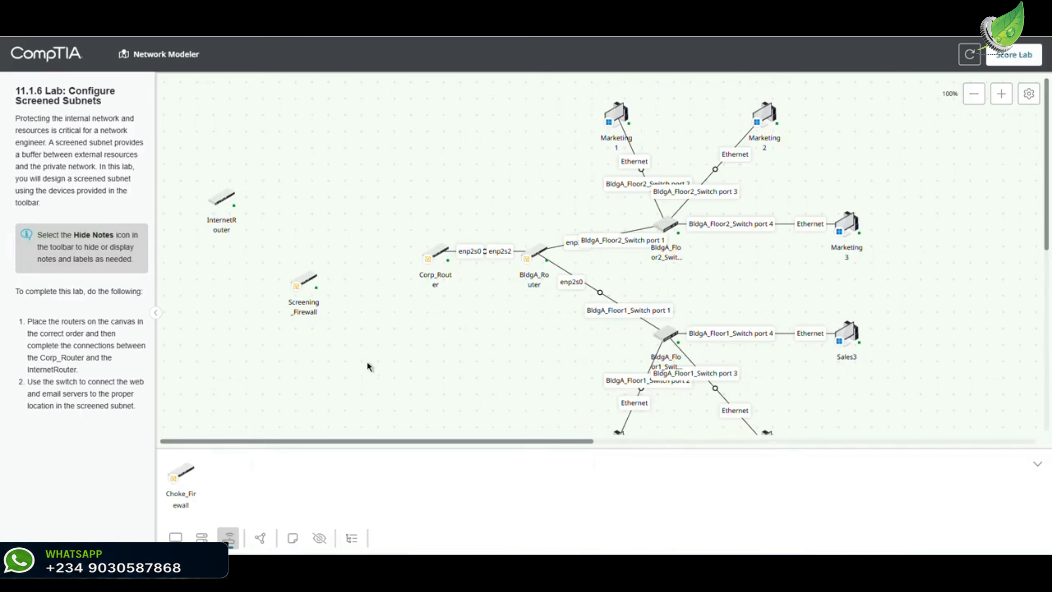
- Add Choke_Firewall to the canvas and arrange Screening_Firewall and Choke_Firewall side by side below InternetRouter, Screening_Firewall on the InternetRouter side
{"action": "left_click_drag", "start_coordinate": [306, 282], "coordinate": [273, 314]}
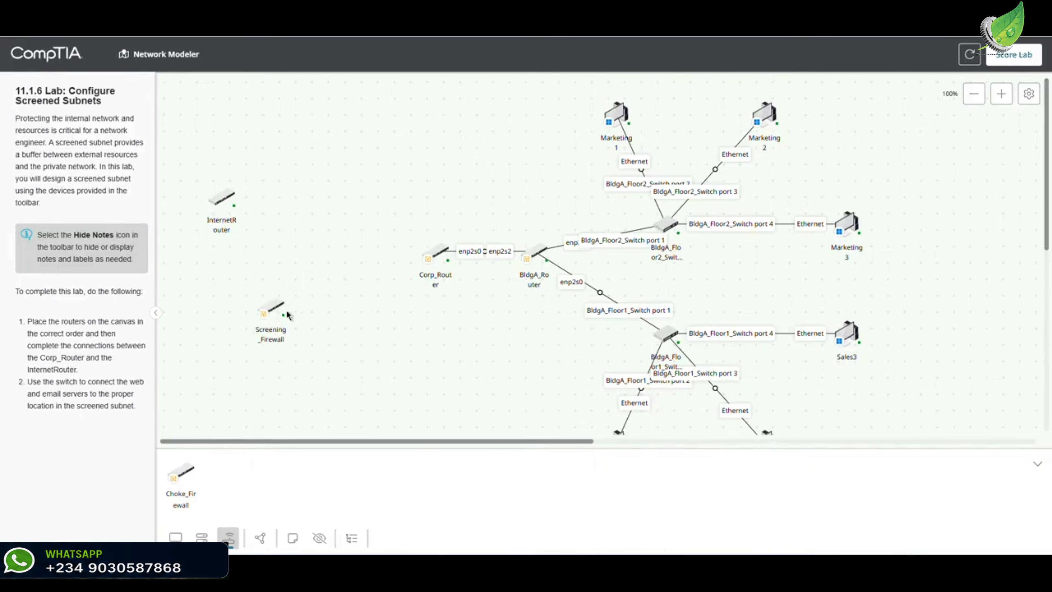
{"action": "left_click_drag", "start_coordinate": [192, 476], "coordinate": [364, 289]}
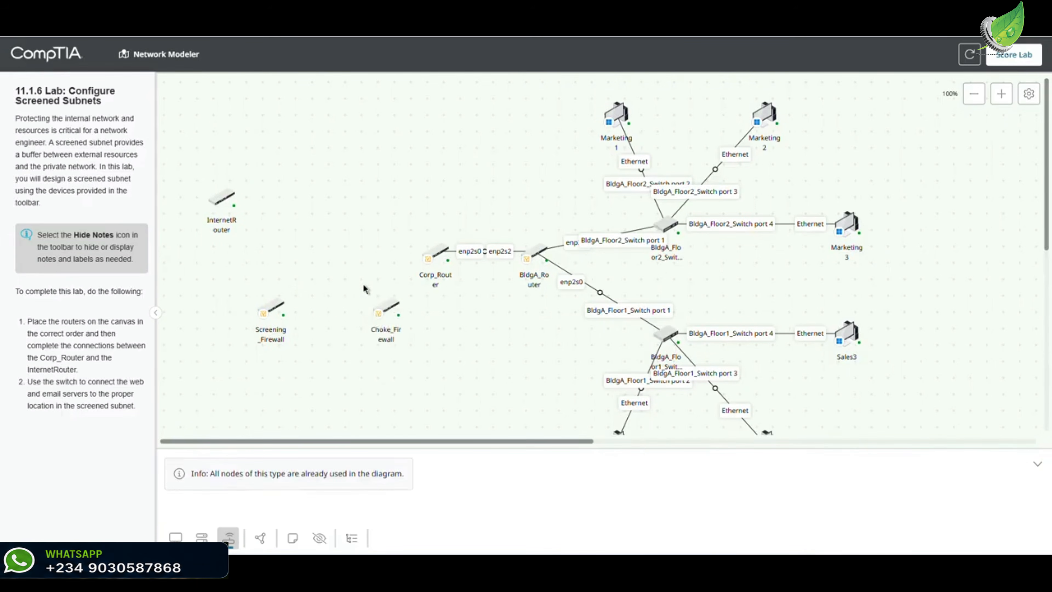
{"action": "left_click_drag", "start_coordinate": [268, 309], "coordinate": [203, 337]}
{"action": "left_click_drag", "start_coordinate": [384, 317], "coordinate": [337, 344]}
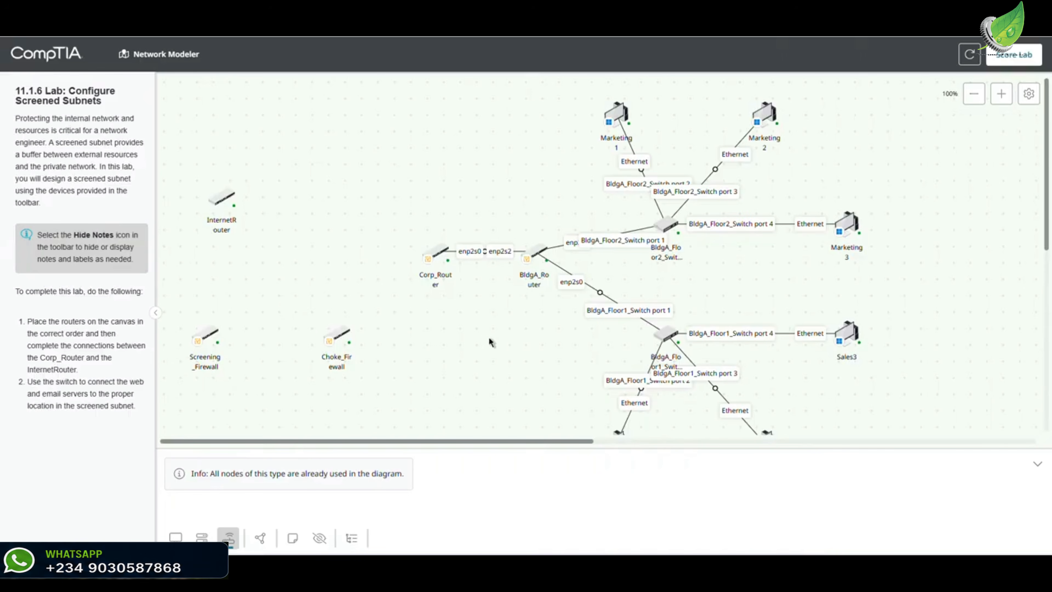
- Connect InternetRouter port 0 to the enp2s0 port of Screening_Firewall
{"action": "left_click", "coordinate": [260, 538]}
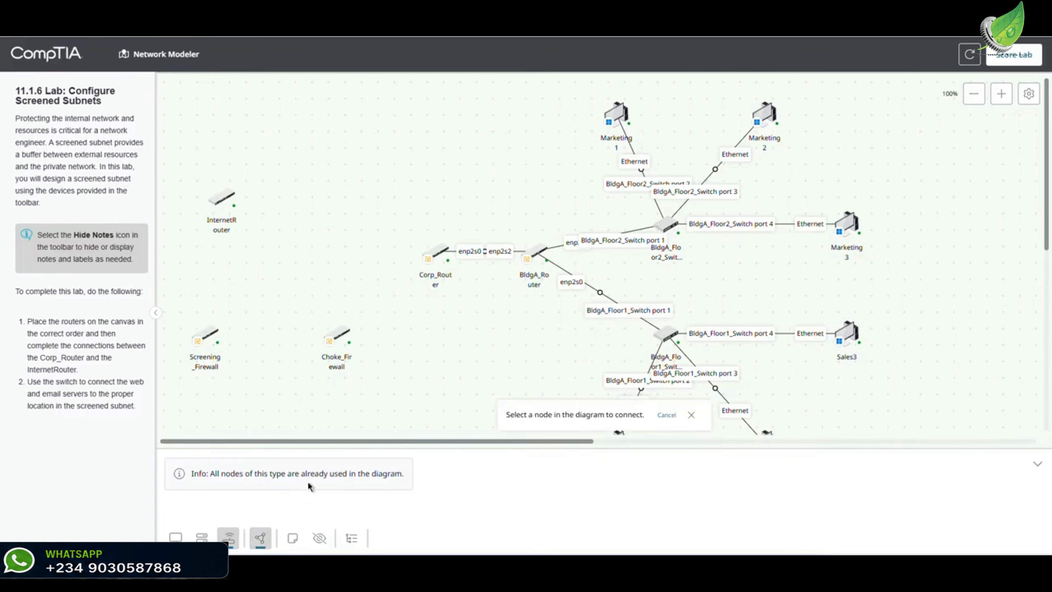
{"action": "left_click", "coordinate": [223, 201]}
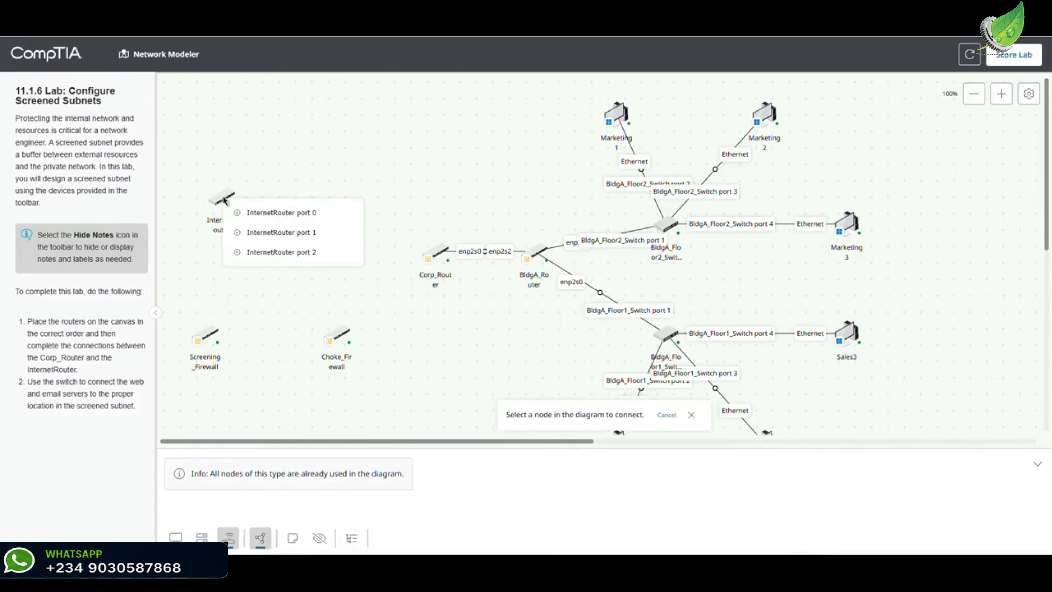
{"action": "left_click", "coordinate": [242, 215]}
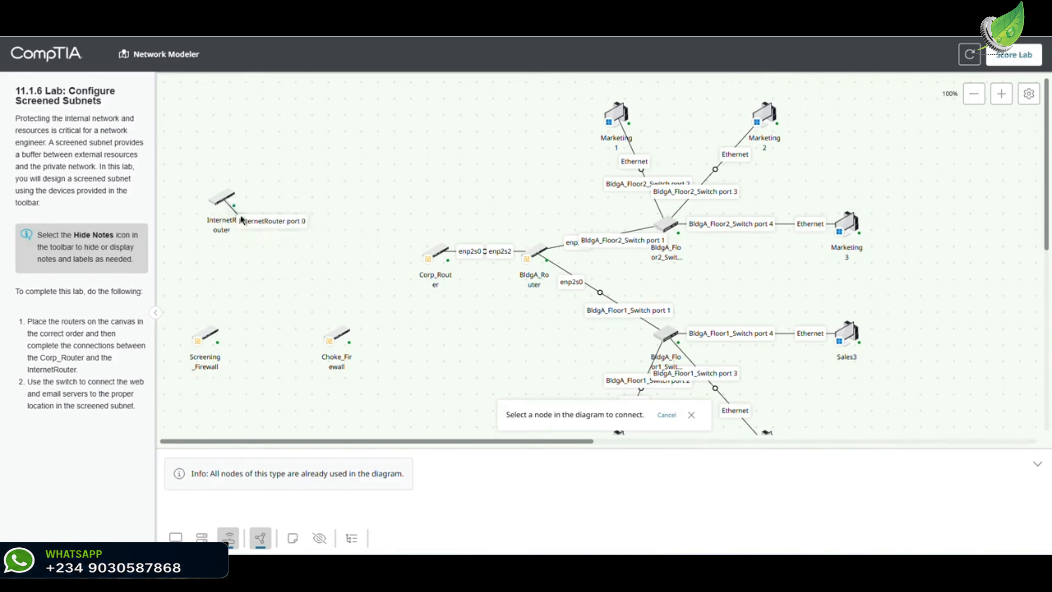
{"action": "left_click", "coordinate": [209, 333]}
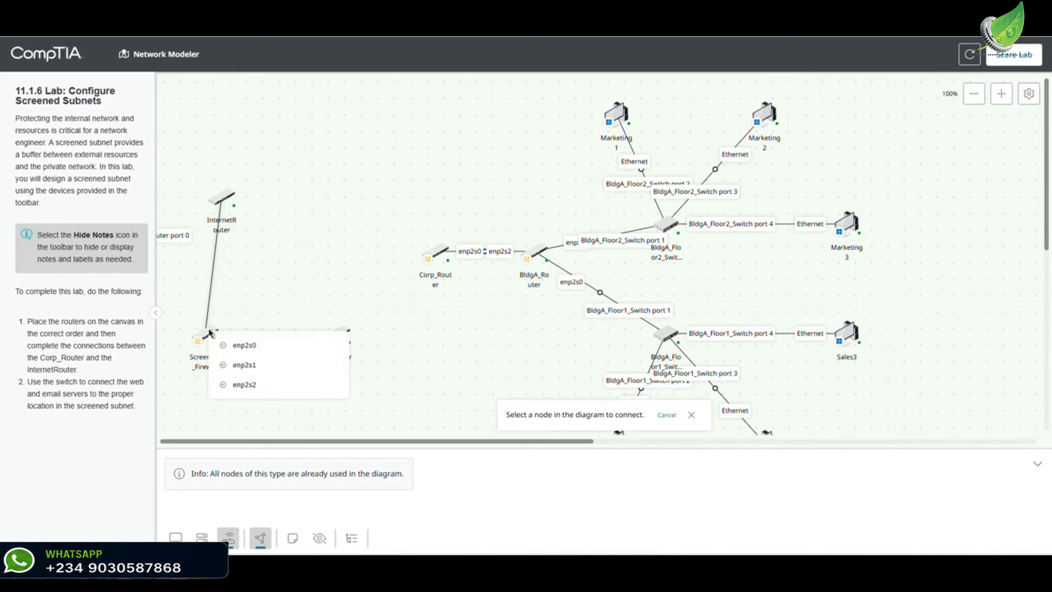
{"action": "left_click", "coordinate": [240, 344]}
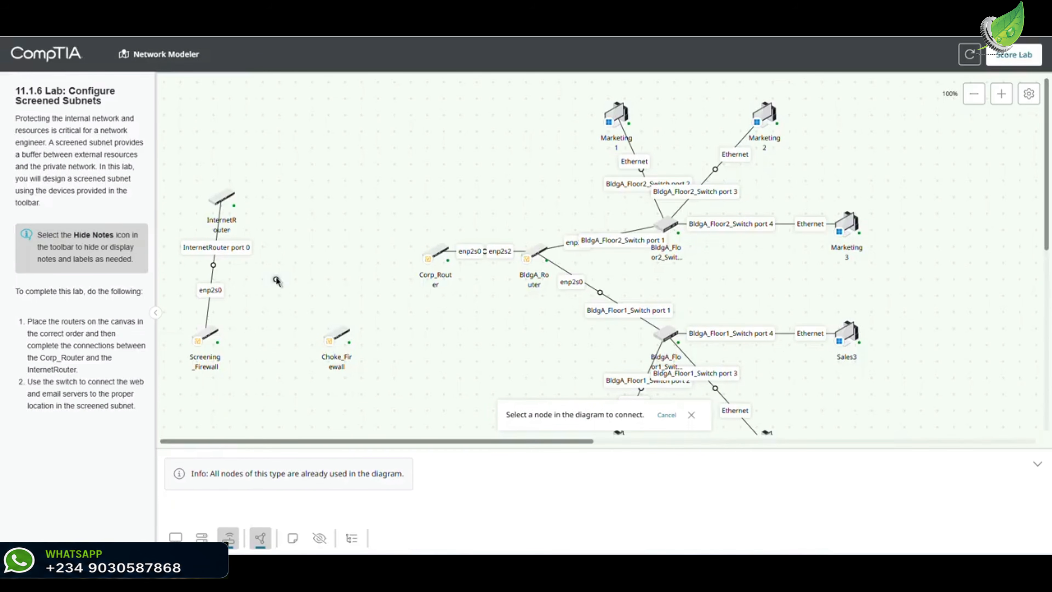
- Connect the enp2s1 port of Screening_Firewall to the enp2s0 port of Choke_Firewall
{"action": "left_click", "coordinate": [204, 331]}
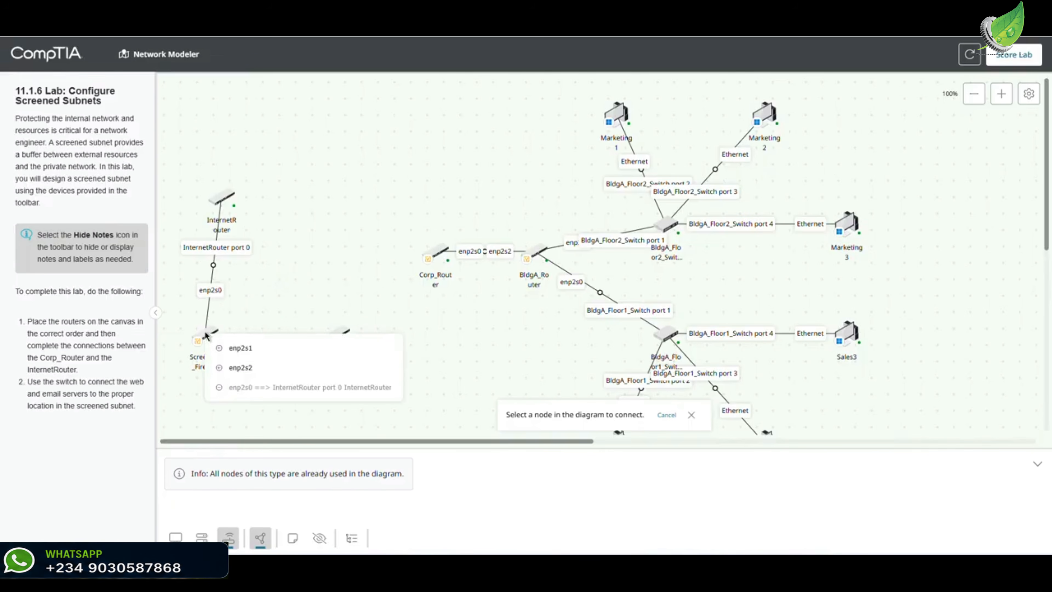
{"action": "left_click", "coordinate": [245, 348]}
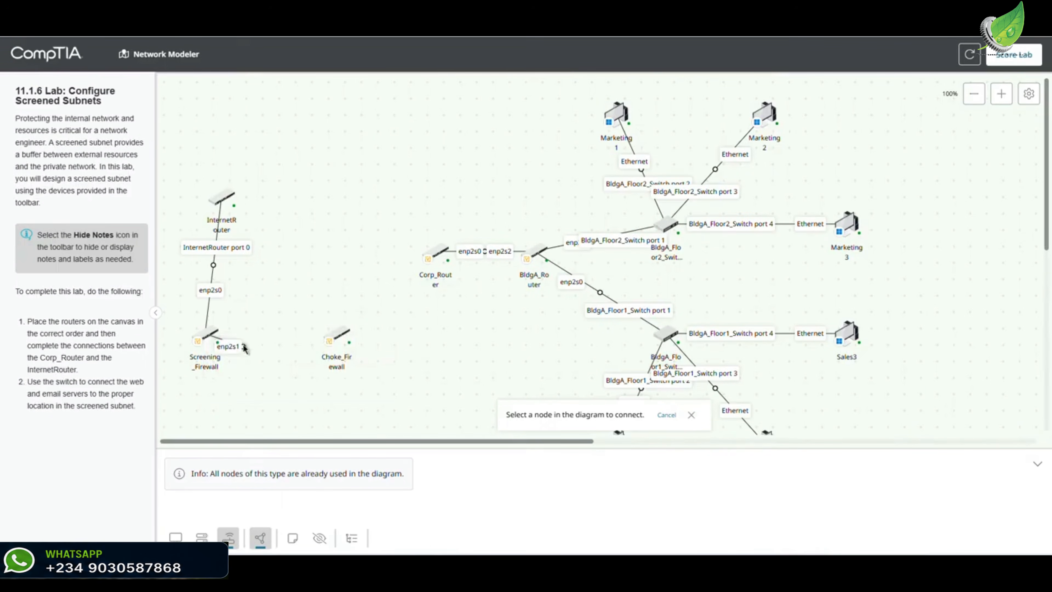
{"action": "left_click", "coordinate": [335, 336]}
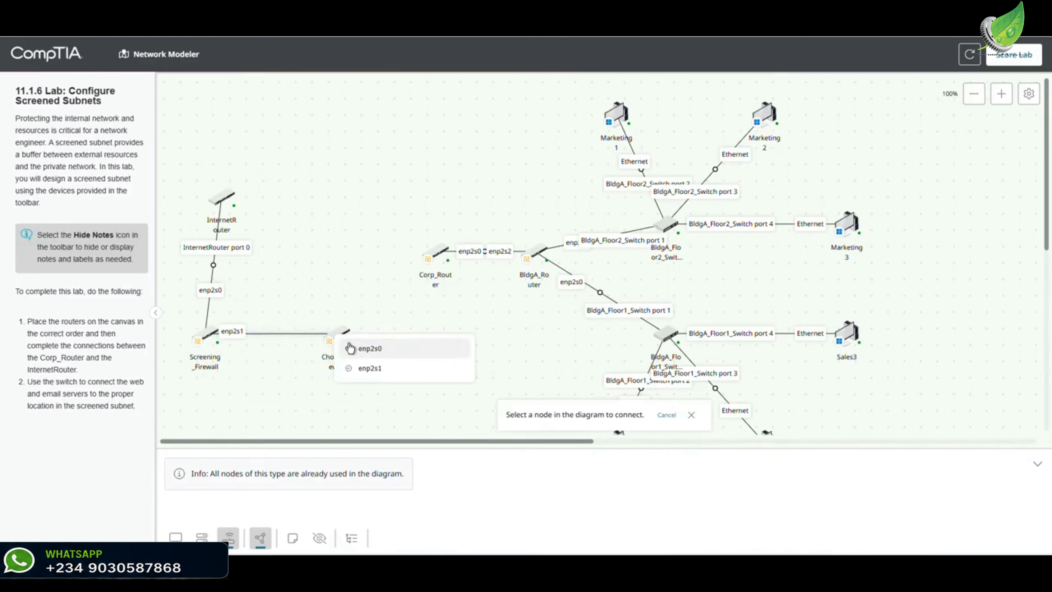
{"action": "left_click", "coordinate": [349, 348]}
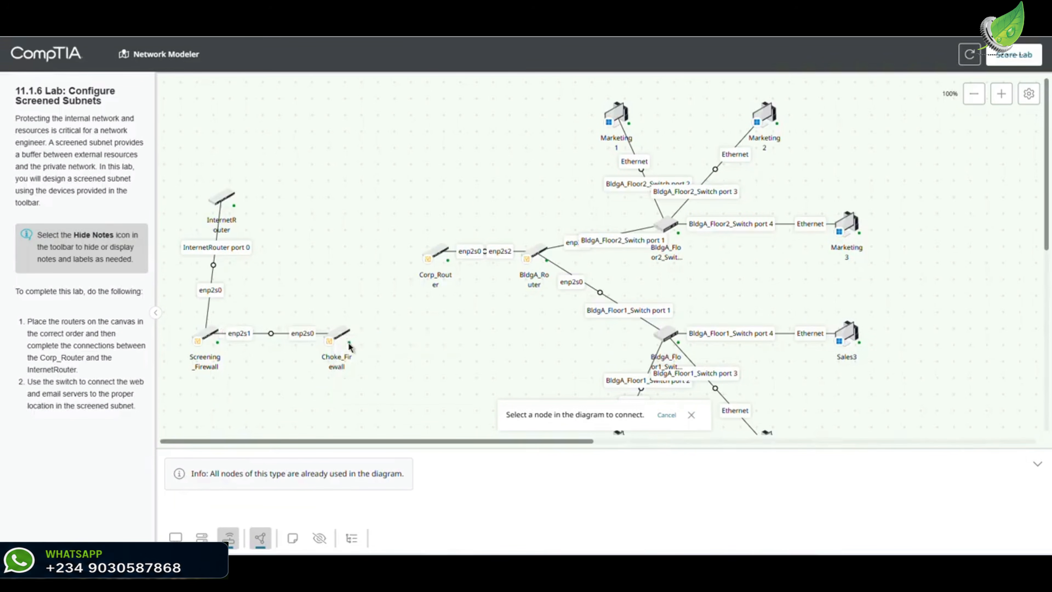
- Connect the enp2s1 port of Choke_Firewall to the enp2s1 port of Corp_Router
{"action": "left_click", "coordinate": [340, 334]}
{"action": "left_click", "coordinate": [373, 346]}
{"action": "left_click", "coordinate": [433, 253]}
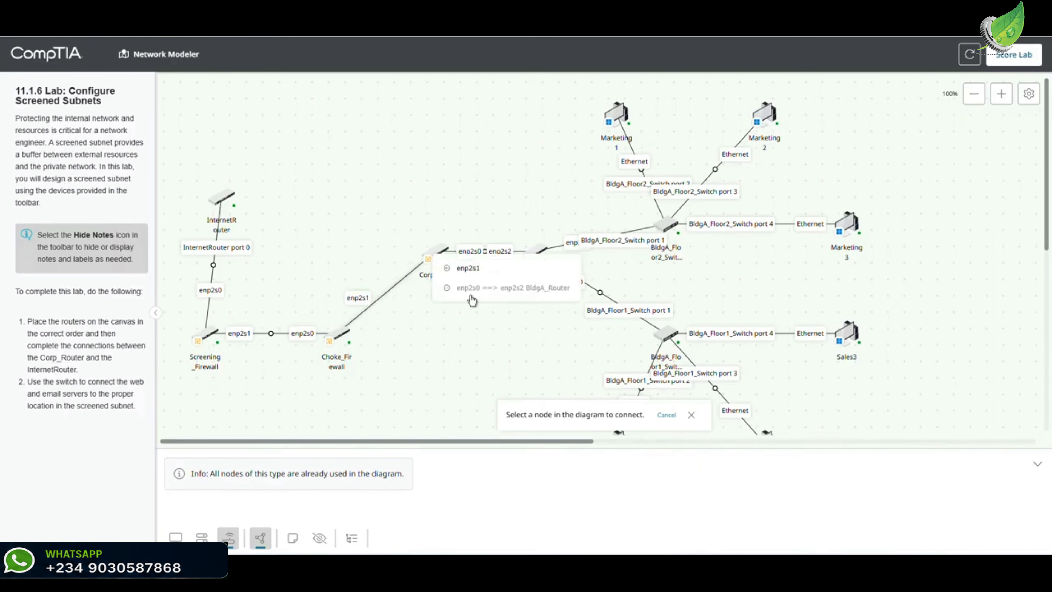
{"action": "left_click", "coordinate": [472, 272]}
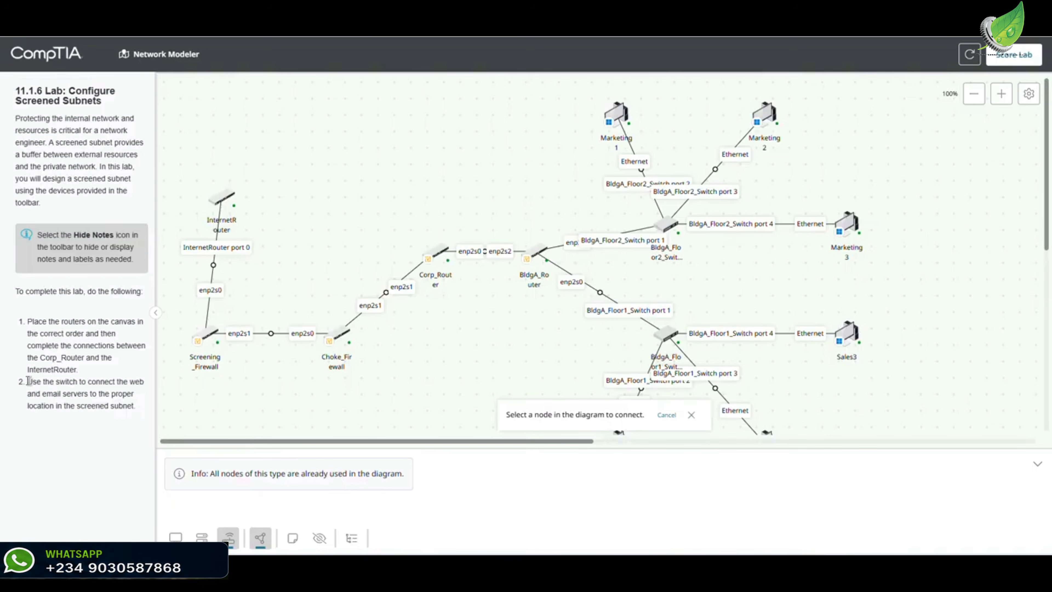
- Place the screened subnet switch on the canvas between InternetRouter and Corp_Router, above the two firewalls
{"action": "left_click_drag", "start_coordinate": [28, 380], "coordinate": [137, 408]}
{"action": "key", "text": "ctrl+c"}
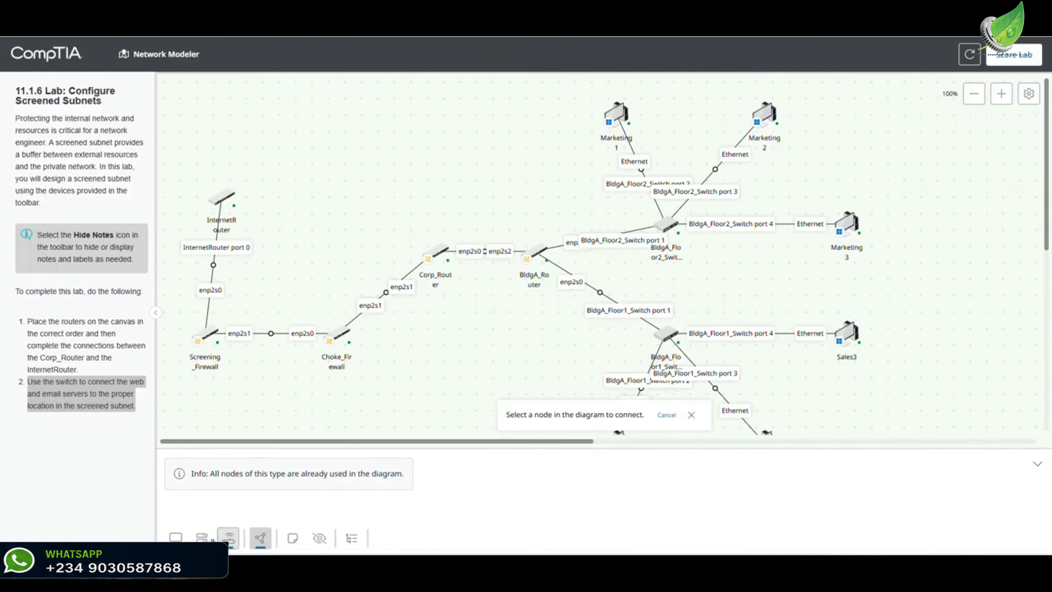
{"action": "left_click", "coordinate": [202, 538]}
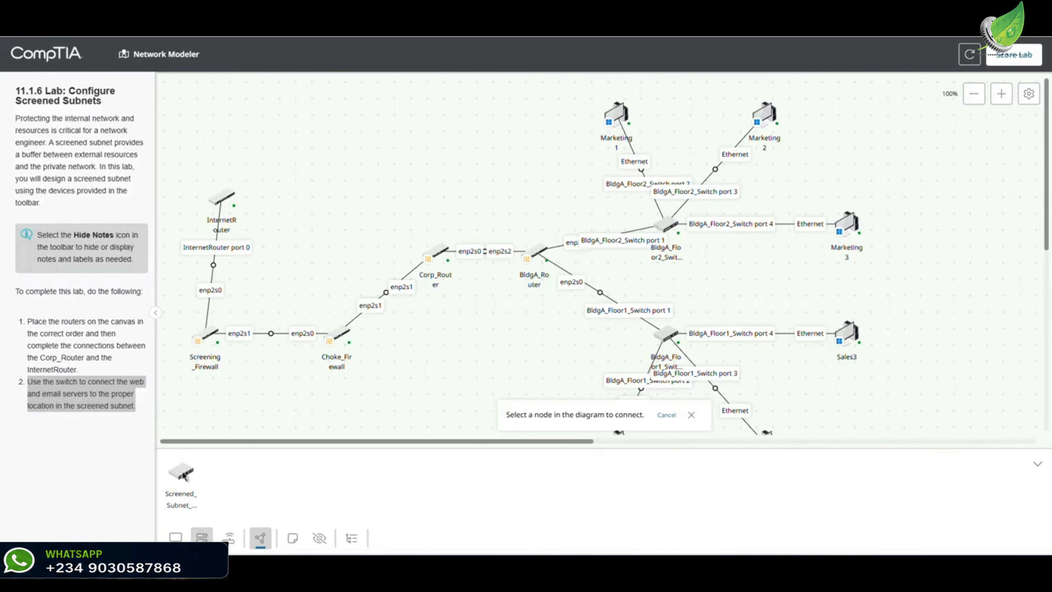
{"action": "left_click_drag", "start_coordinate": [183, 476], "coordinate": [369, 226]}
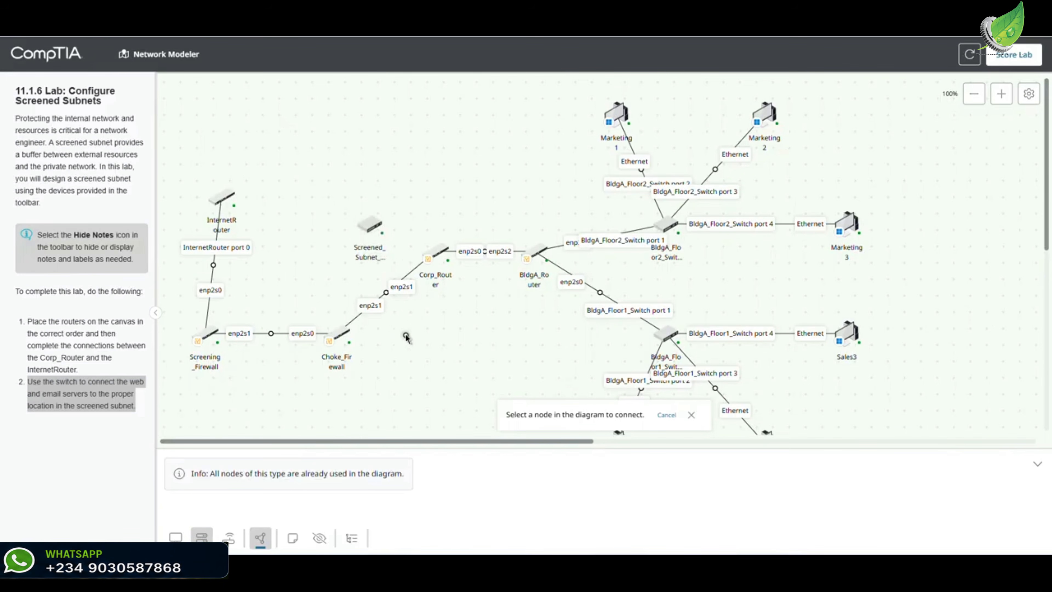
{"action": "left_click_drag", "start_coordinate": [367, 225], "coordinate": [305, 253]}
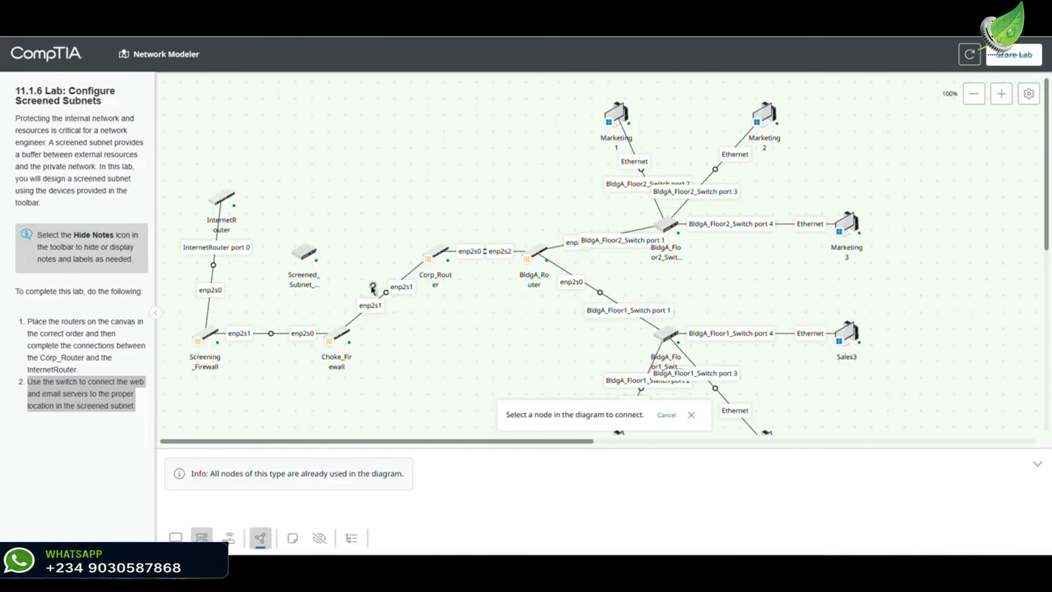
- Place Web_Server and Email_Server side by side on the canvas above the screened subnet switch and Corp_Router
{"action": "left_click", "coordinate": [175, 537]}
{"action": "left_click_drag", "start_coordinate": [183, 483], "coordinate": [353, 152]}
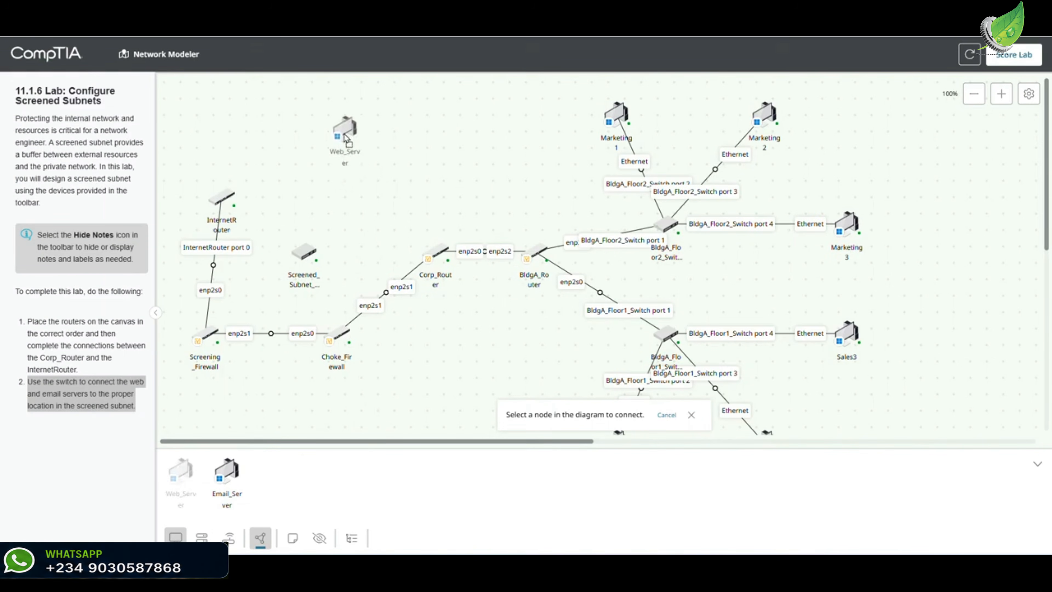
{"action": "left_click_drag", "start_coordinate": [182, 472], "coordinate": [467, 152]}
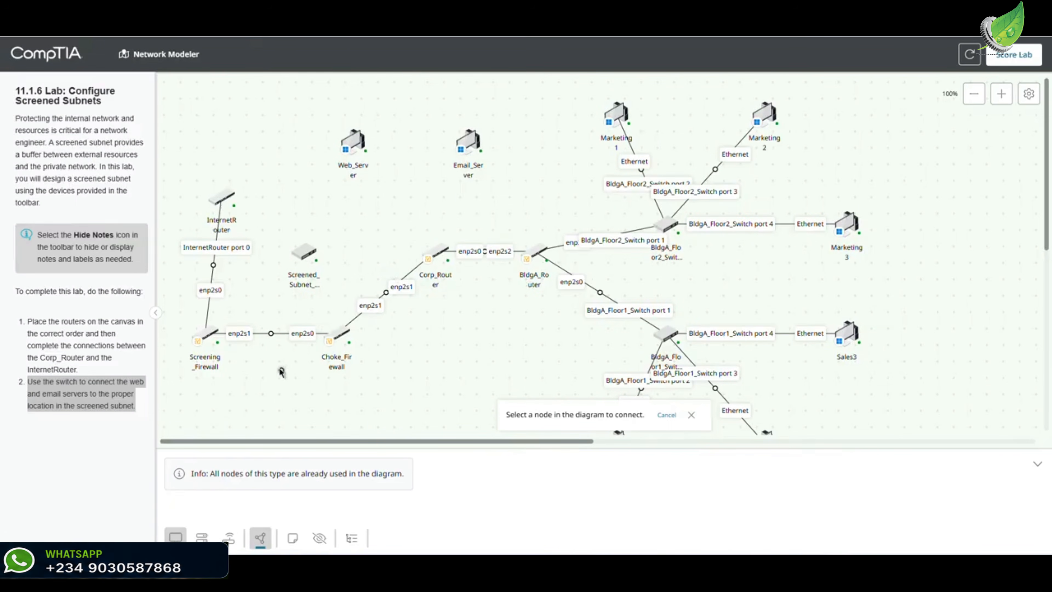
- Connect the enp2s2 port of Screening_Firewall to Screened_Subnet_Switch port 0
{"action": "left_click", "coordinate": [265, 544]}
{"action": "left_click", "coordinate": [261, 539]}
{"action": "left_click", "coordinate": [207, 336]}
{"action": "left_click", "coordinate": [237, 351]}
{"action": "left_click", "coordinate": [303, 250]}
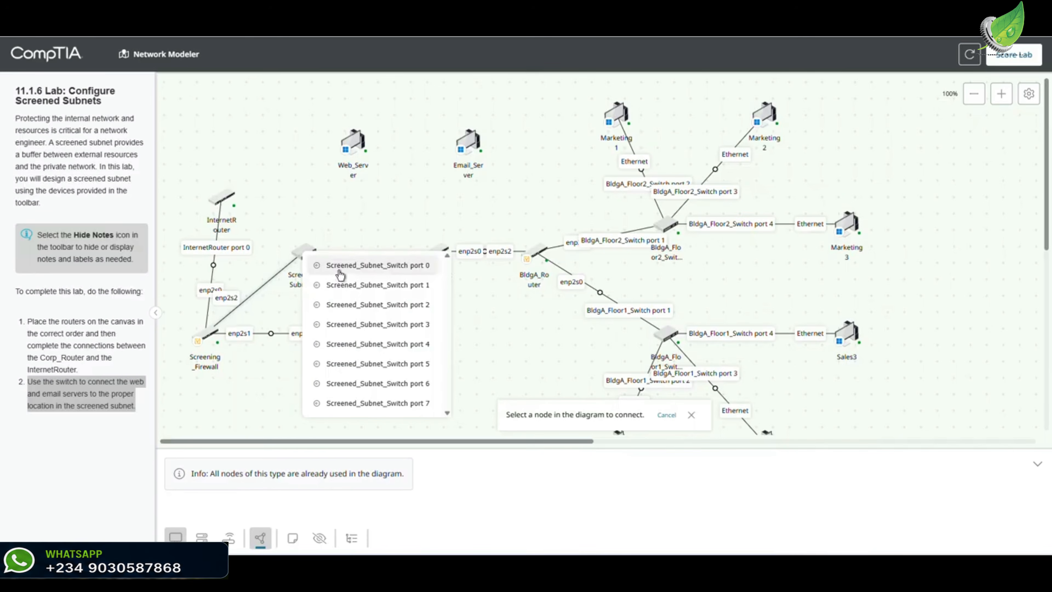
{"action": "left_click", "coordinate": [339, 273]}
- Connect Screened_Subnet_Switch port 1 to the Ethernet port of Web_Server
{"action": "left_click", "coordinate": [306, 251]}
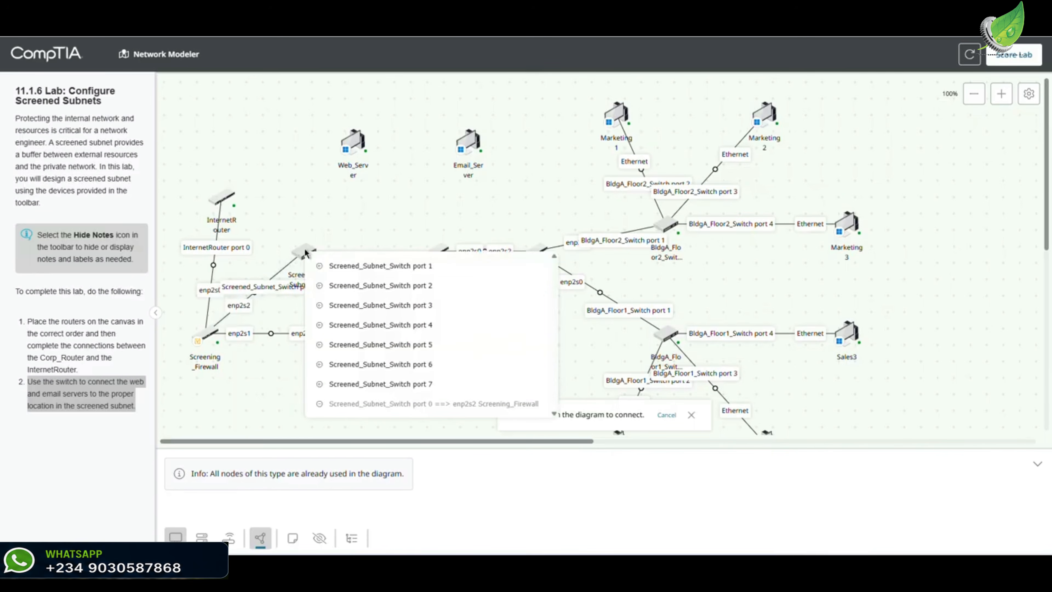
{"action": "left_click", "coordinate": [339, 267]}
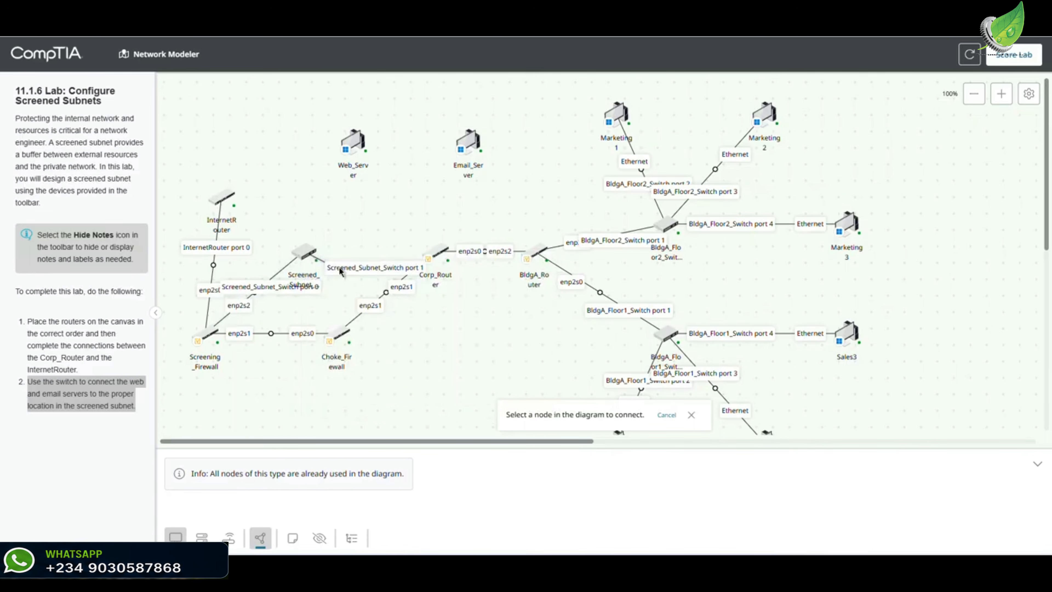
{"action": "left_click", "coordinate": [353, 141]}
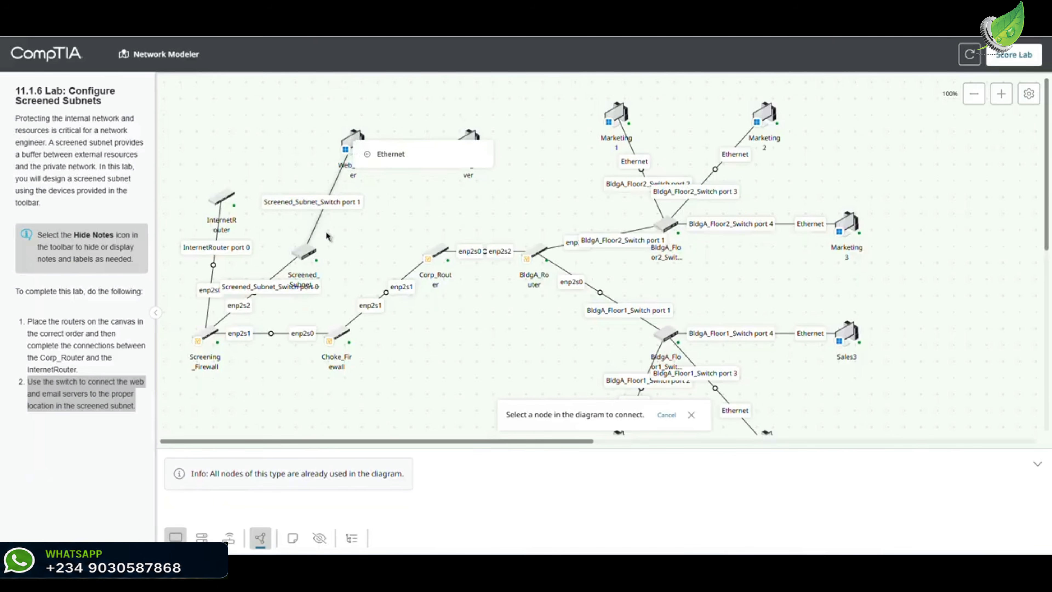
{"action": "left_click", "coordinate": [385, 154]}
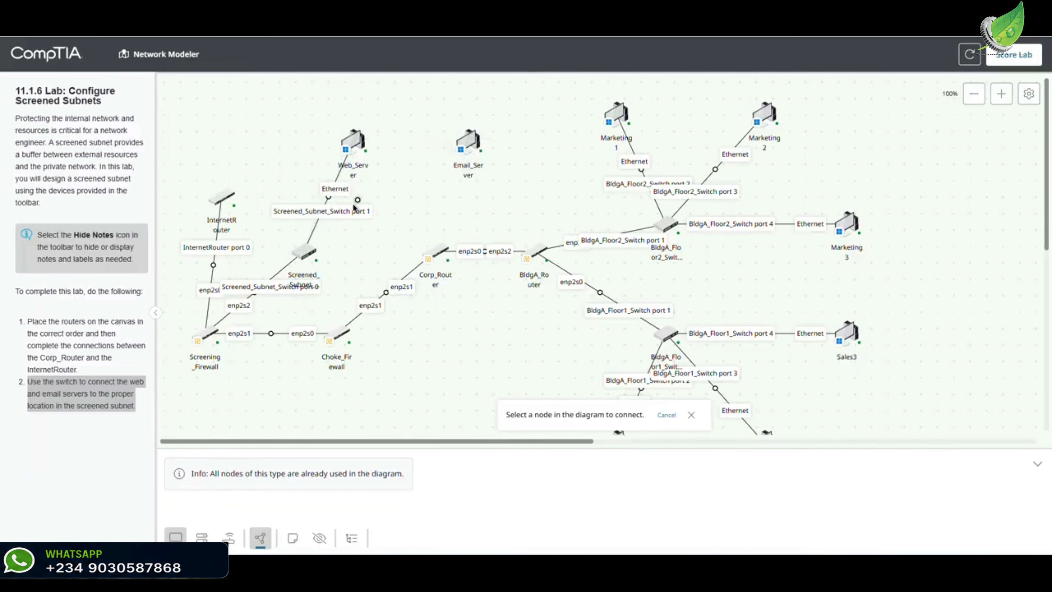
- Connect Screened_Subnet_Switch port 2 to the Ethernet port of Email_Server and leave connection mode
{"action": "left_click", "coordinate": [306, 251]}
{"action": "left_click", "coordinate": [346, 269]}
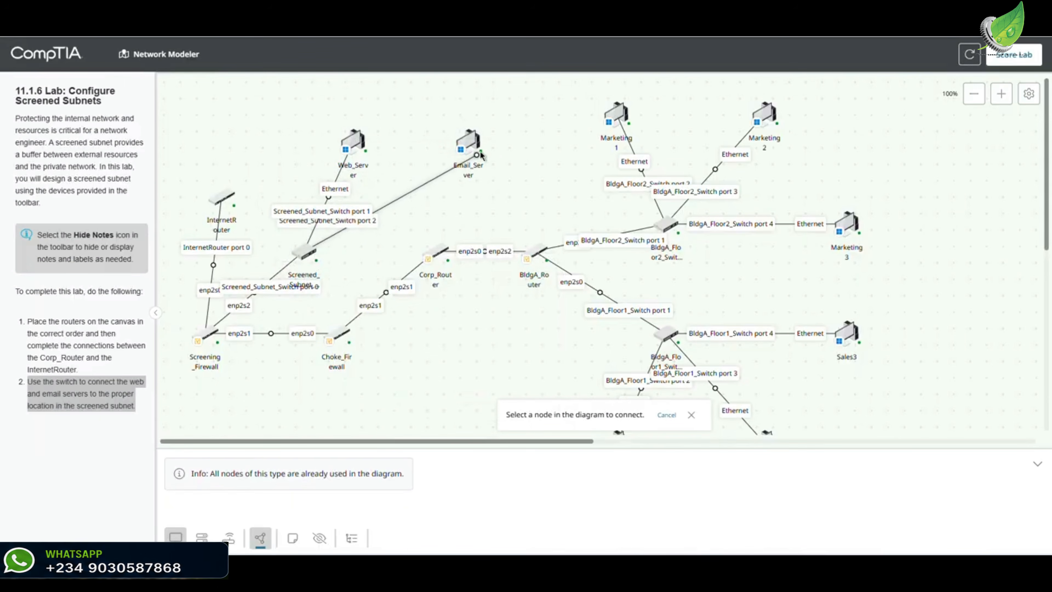
{"action": "left_click", "coordinate": [467, 145]}
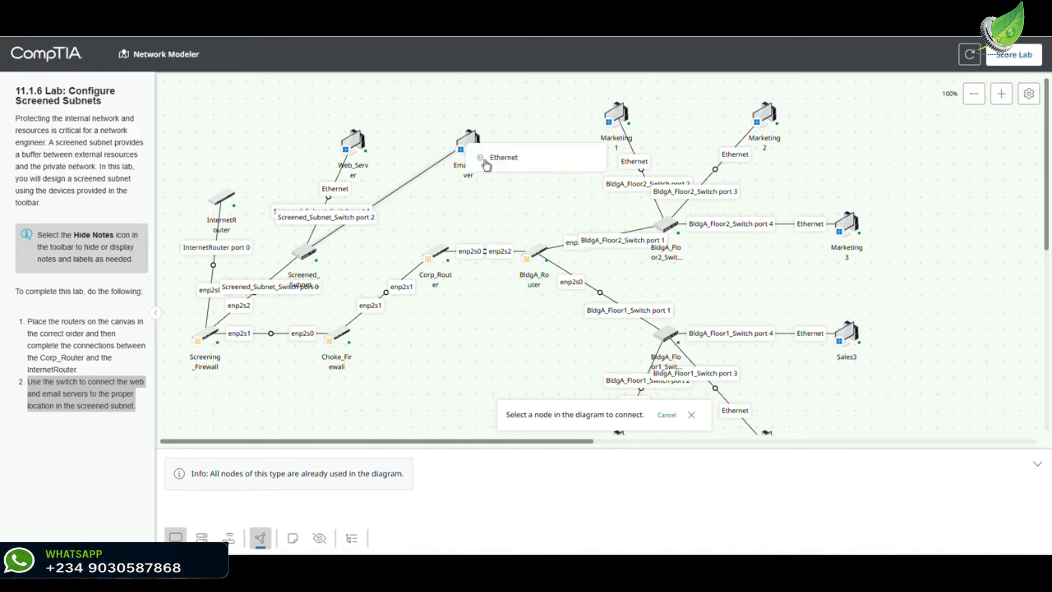
{"action": "left_click", "coordinate": [511, 159]}
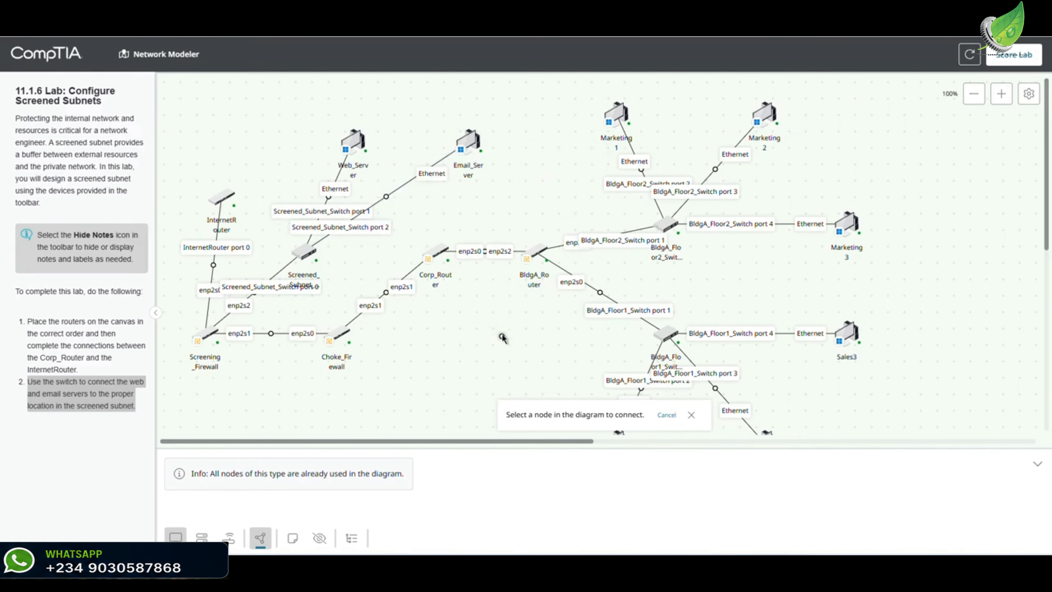
{"action": "left_click", "coordinate": [693, 416]}
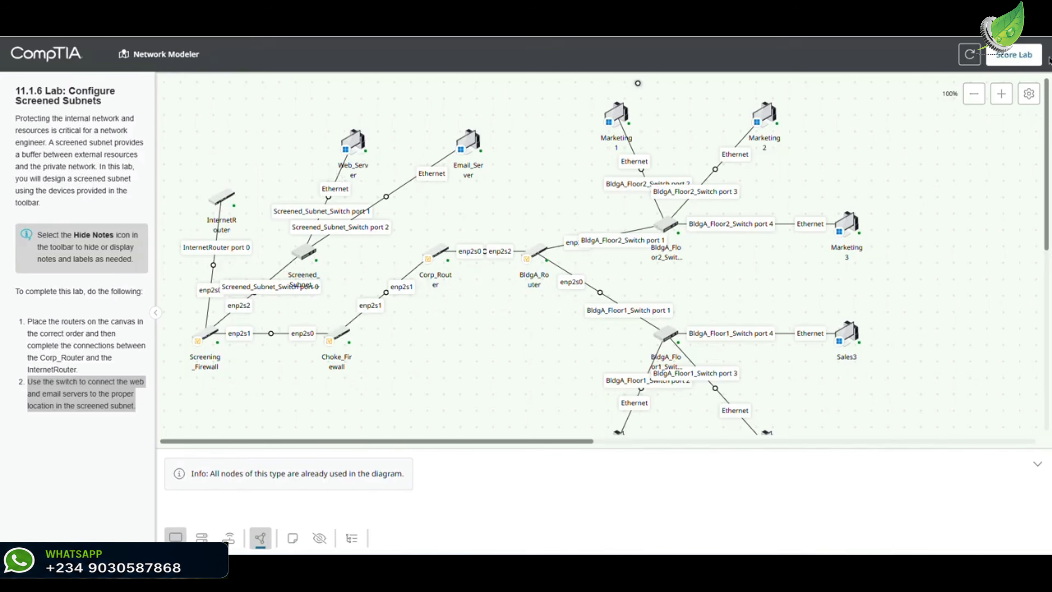
- Submit the lab for scoring, then return to the CertMaster Learn lab page and end the open lab
{"action": "left_click", "coordinate": [1005, 58]}
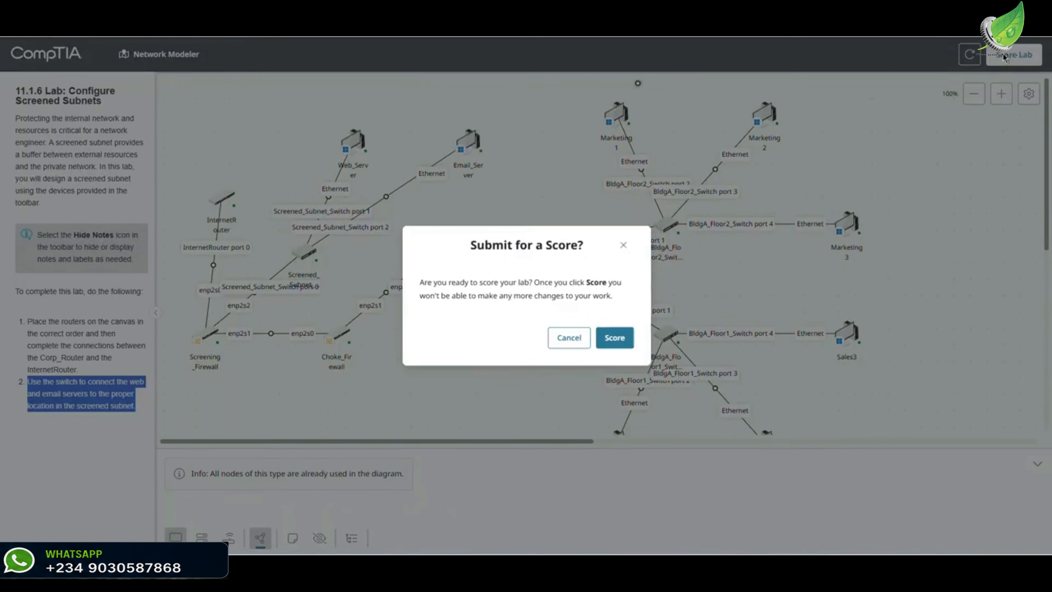
{"action": "left_click", "coordinate": [618, 339]}
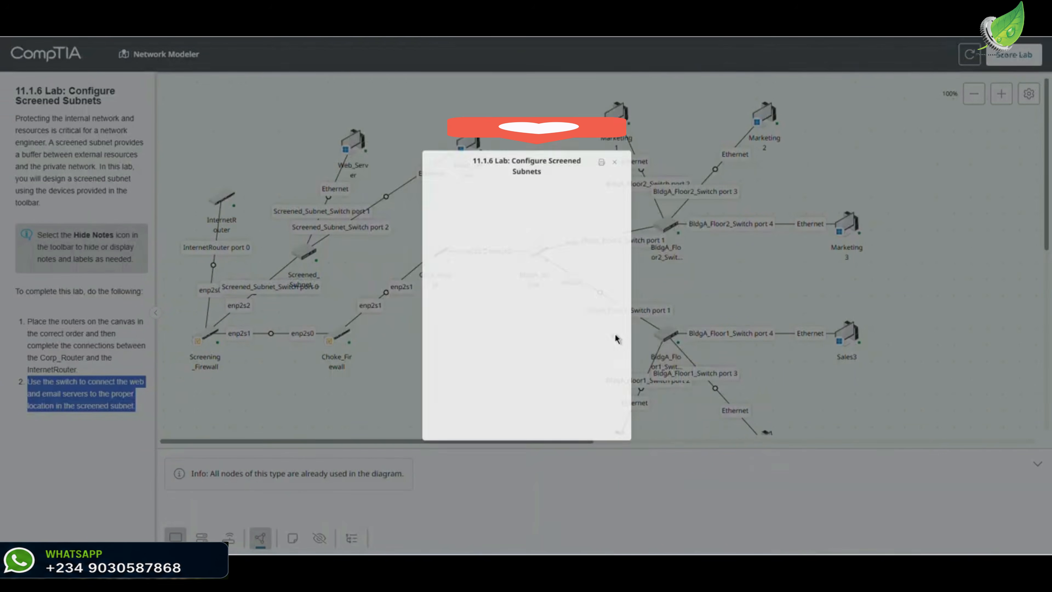
{"action": "left_click", "coordinate": [674, 69]}
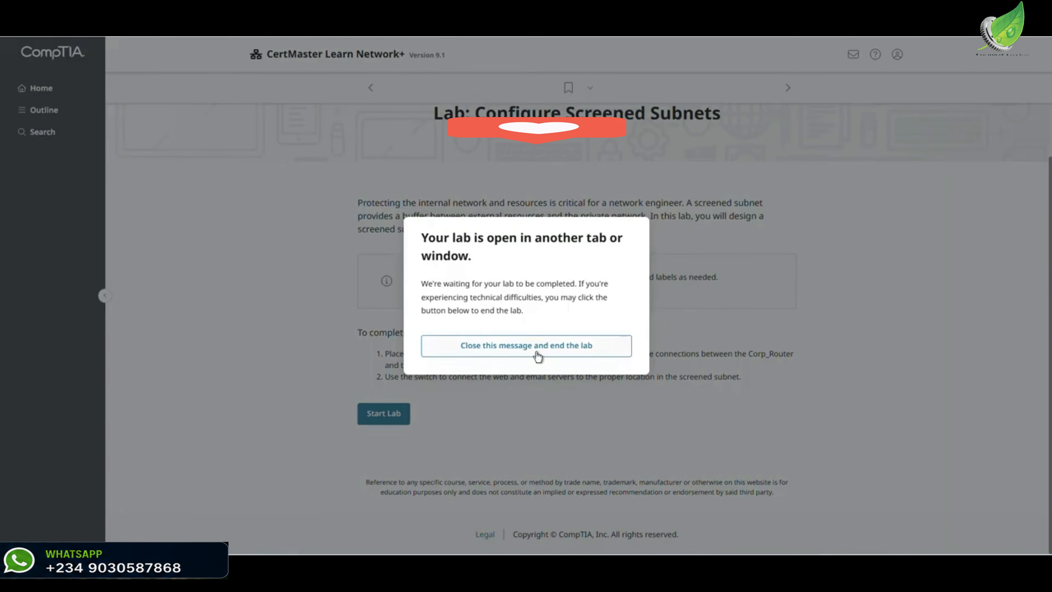
{"action": "left_click", "coordinate": [537, 356]}
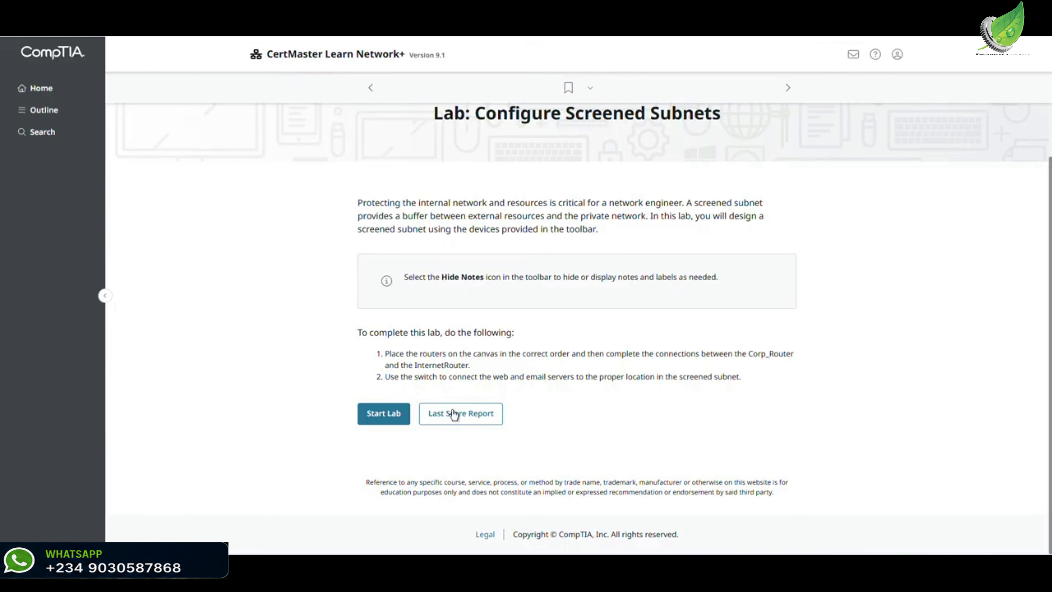